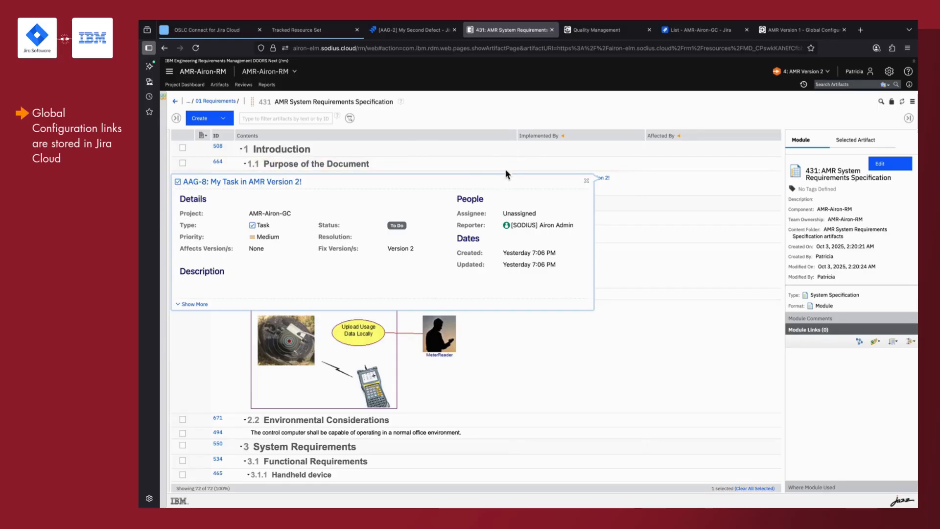
# - Review the Jira issues linked to the requirements under the AMR Version 2 configuration, including those for the handheld device
pyautogui.scroll(-4, 564, 258)
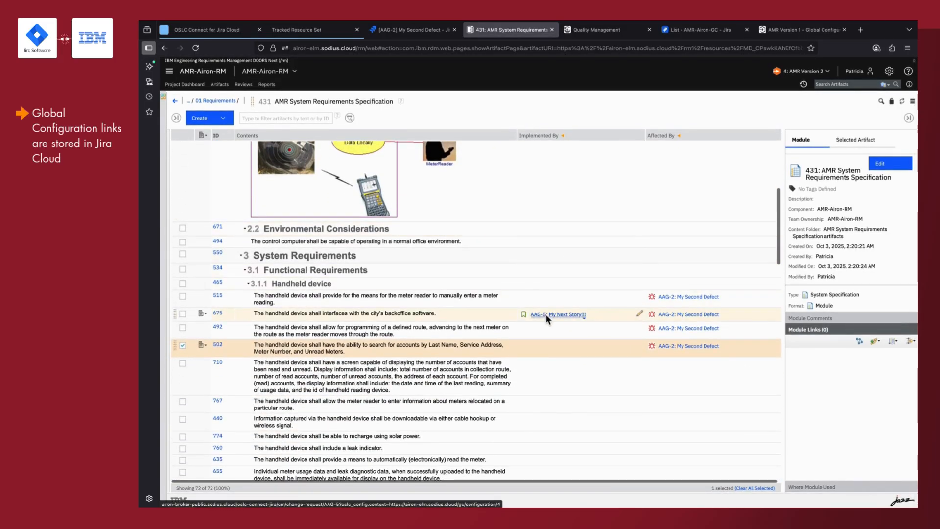
pyautogui.moveTo(545, 313)
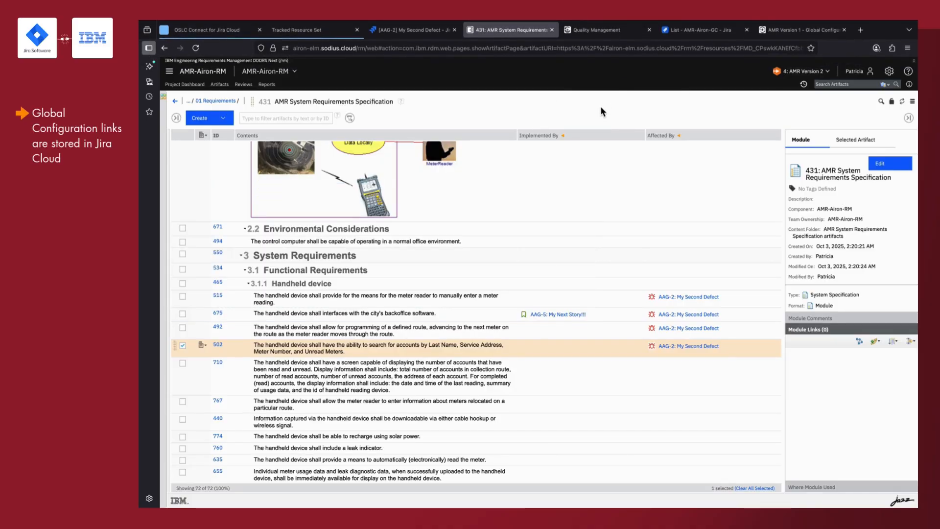
pyautogui.scroll(3, 578, 192)
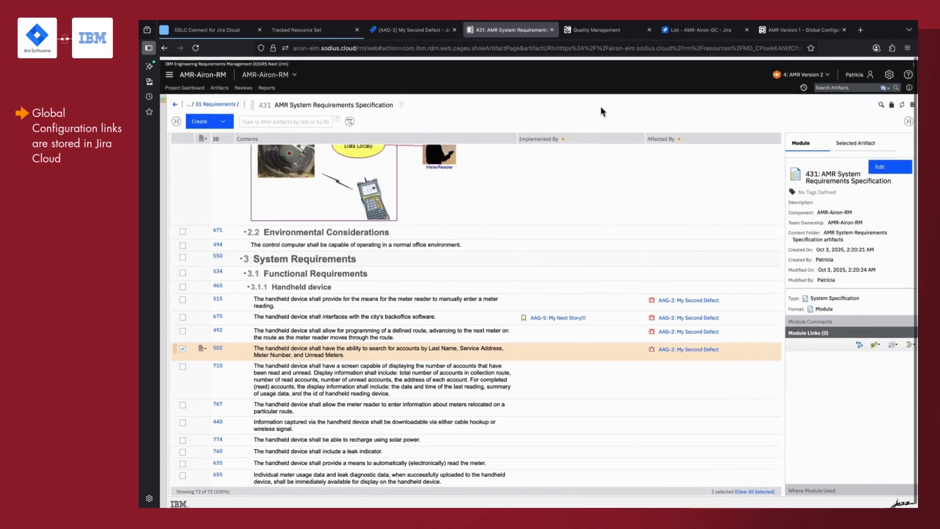
pyautogui.scroll(1, 579, 198)
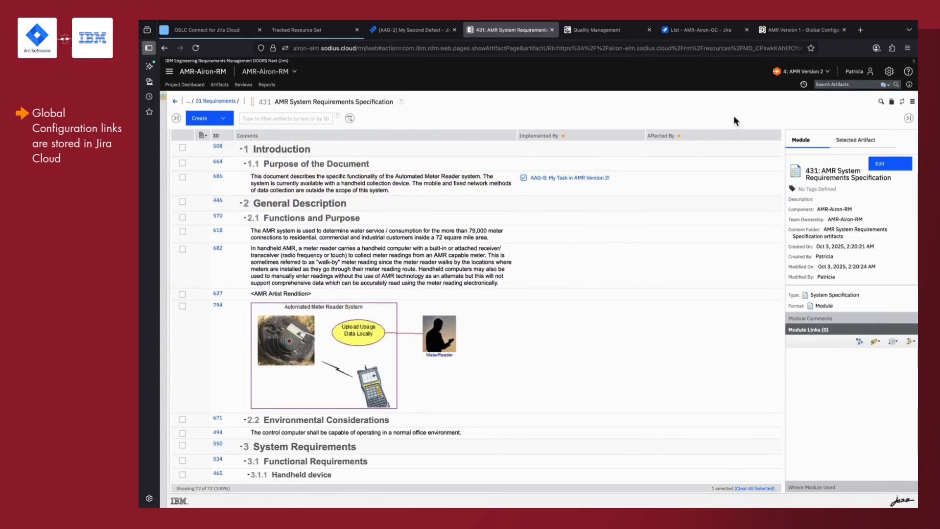
# - Switch the requirements module's global configuration to AMR Version 1 and check the Jira task linked to requirement 686
pyautogui.click(802, 72)
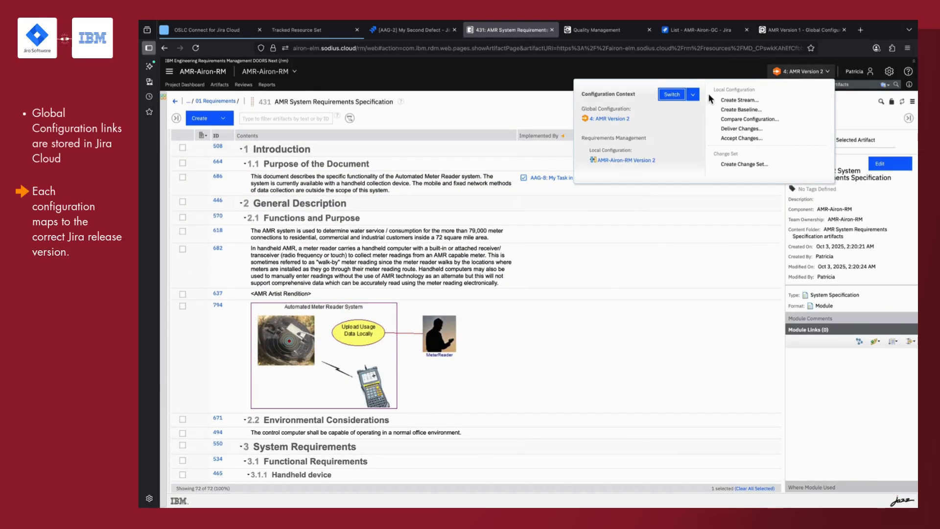
pyautogui.click(696, 97)
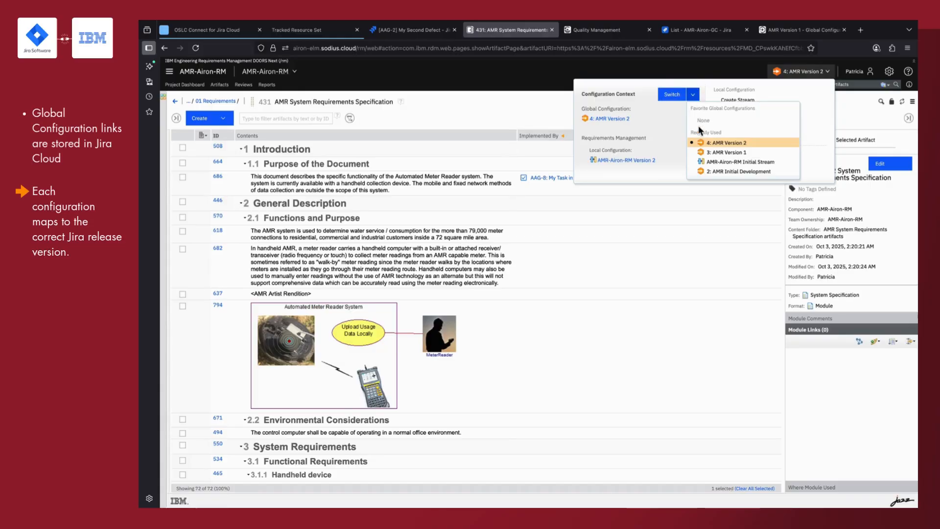
pyautogui.click(715, 152)
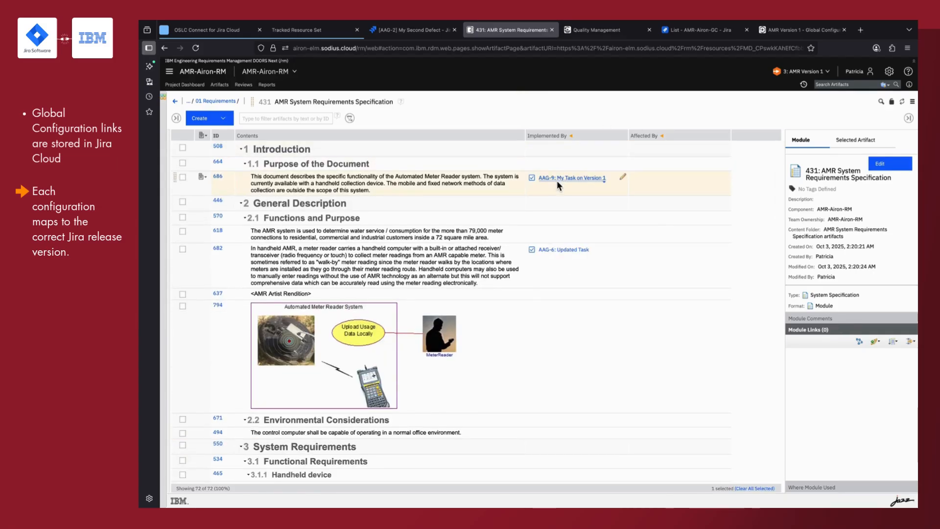
pyautogui.moveTo(557, 180)
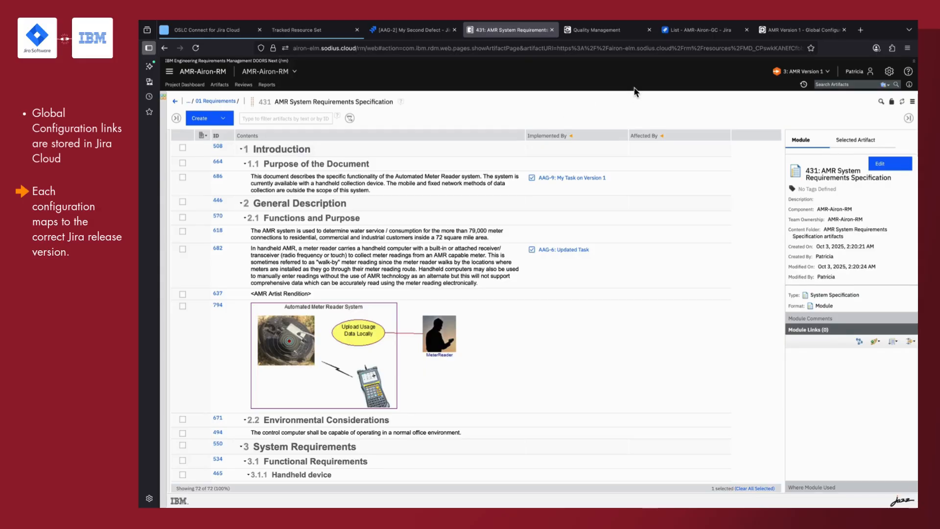
# - Preview the Jira release linked to AMR Version 1 in Global Configuration Management and return to the requirements module
pyautogui.click(788, 33)
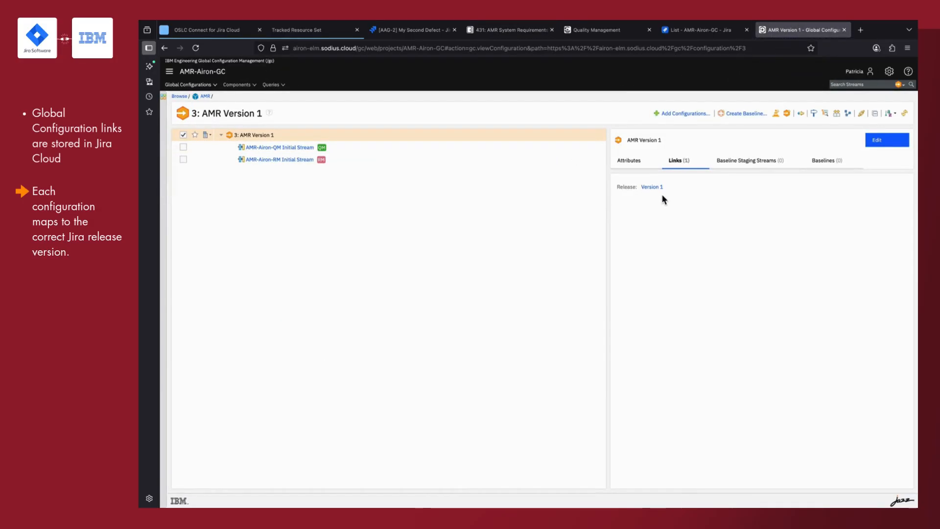
pyautogui.moveTo(654, 191)
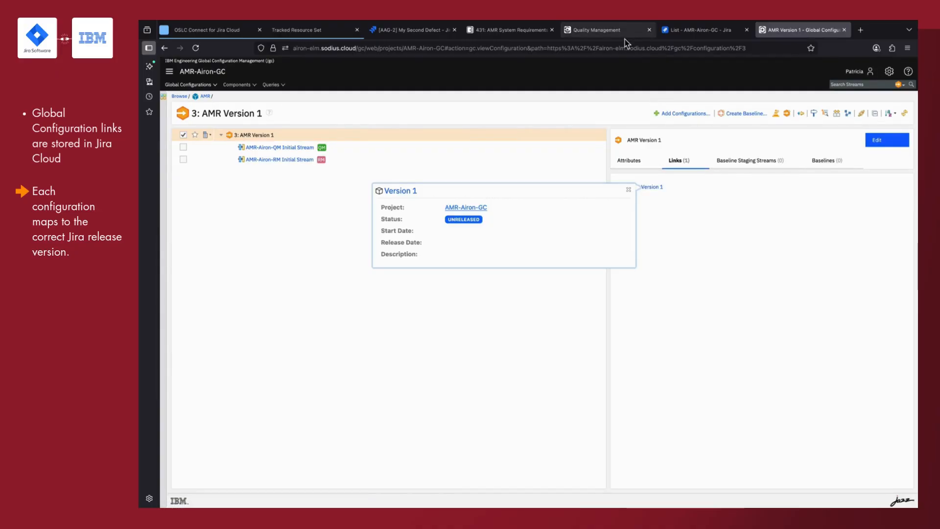
pyautogui.click(520, 32)
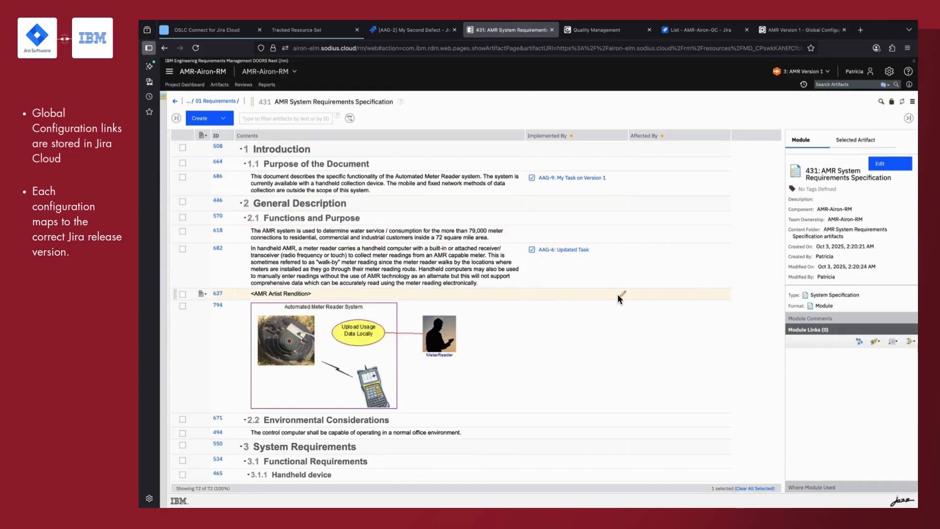
# - Start an Implemented By link for requirement 618, inspect its Global Configuration Tracker settings, and stop limiting issues to the current global configuration
pyautogui.click(624, 231)
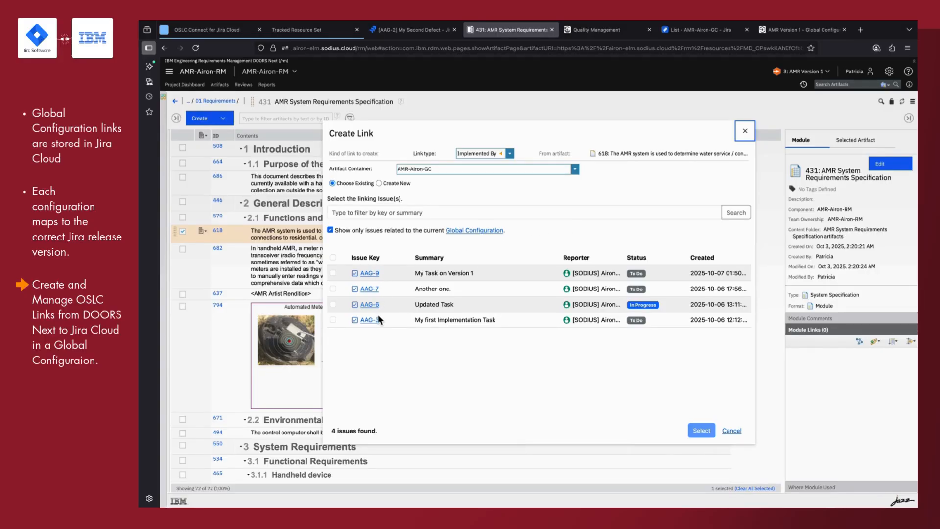
pyautogui.click(492, 230)
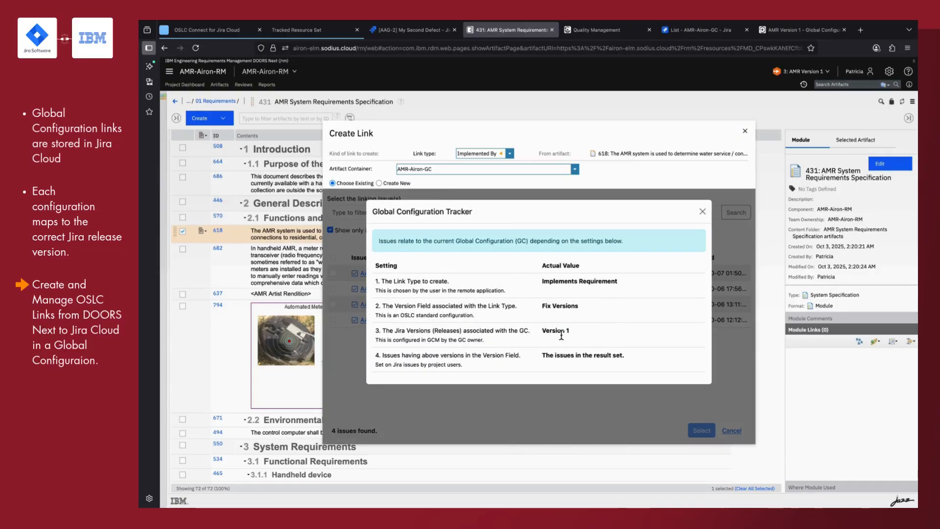
pyautogui.click(703, 213)
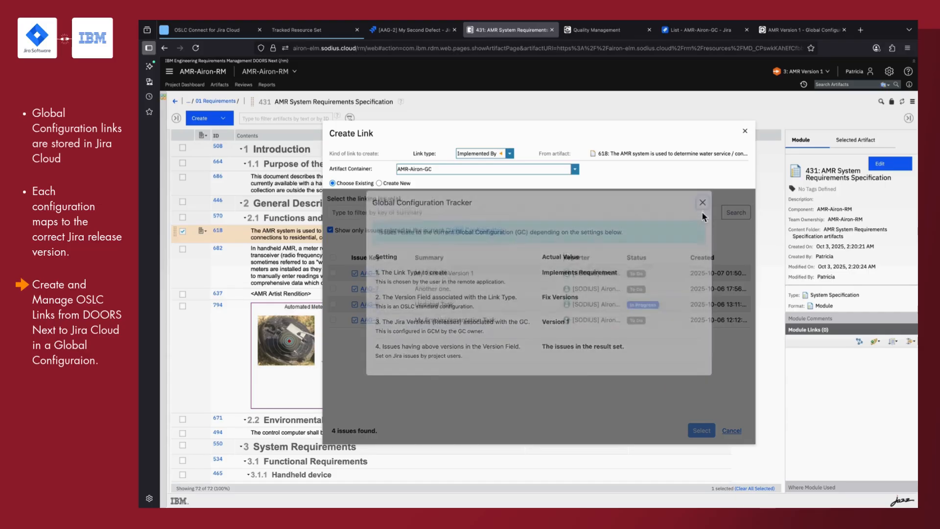
pyautogui.click(330, 230)
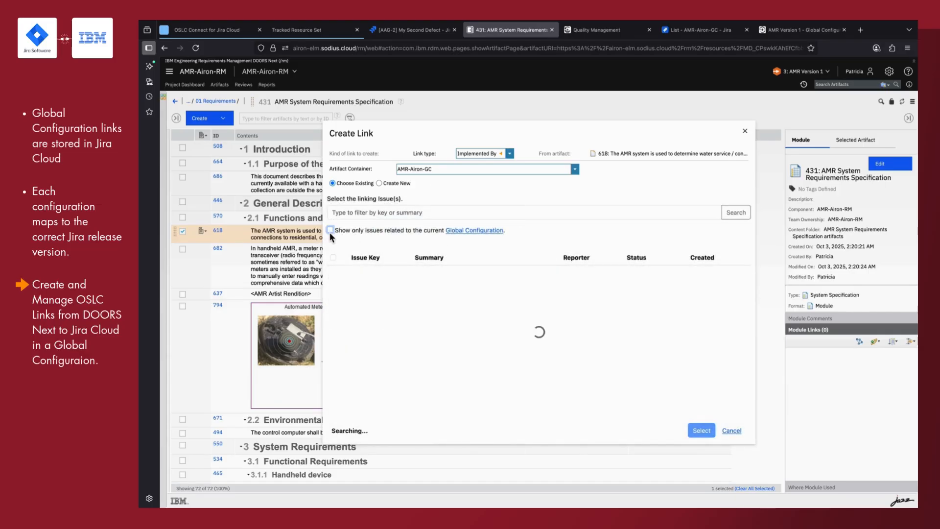
pyautogui.moveTo(355, 292)
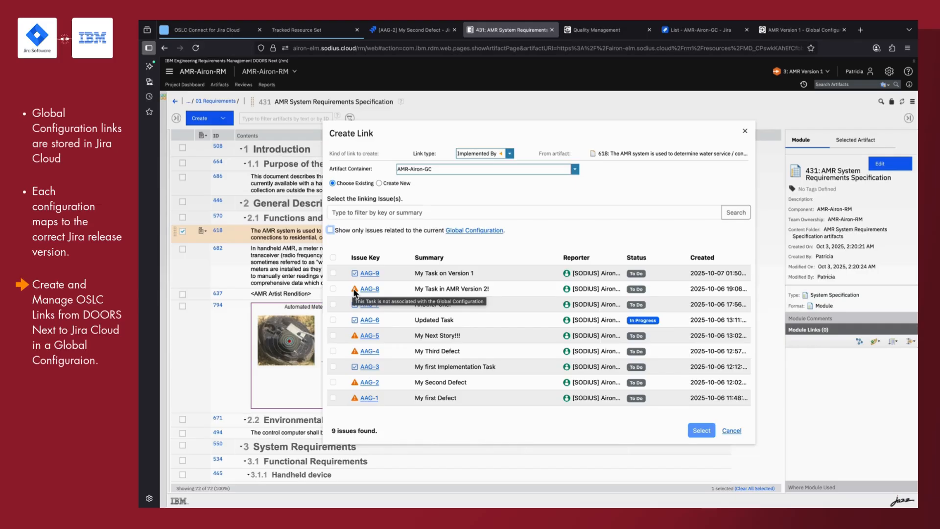
# - Create and link a new Jira Task for requirement 618 with the summary "Create a new item" and fix version Version 1
pyautogui.click(379, 184)
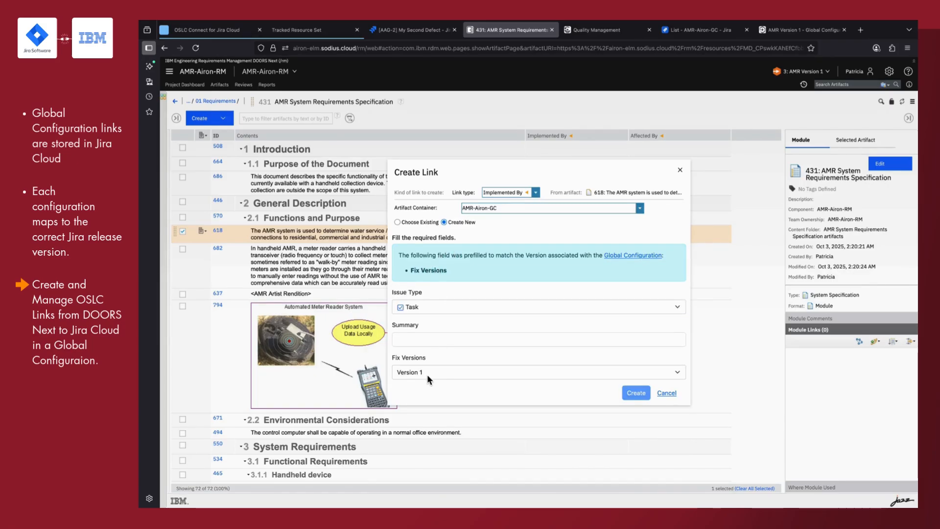
pyautogui.click(437, 342)
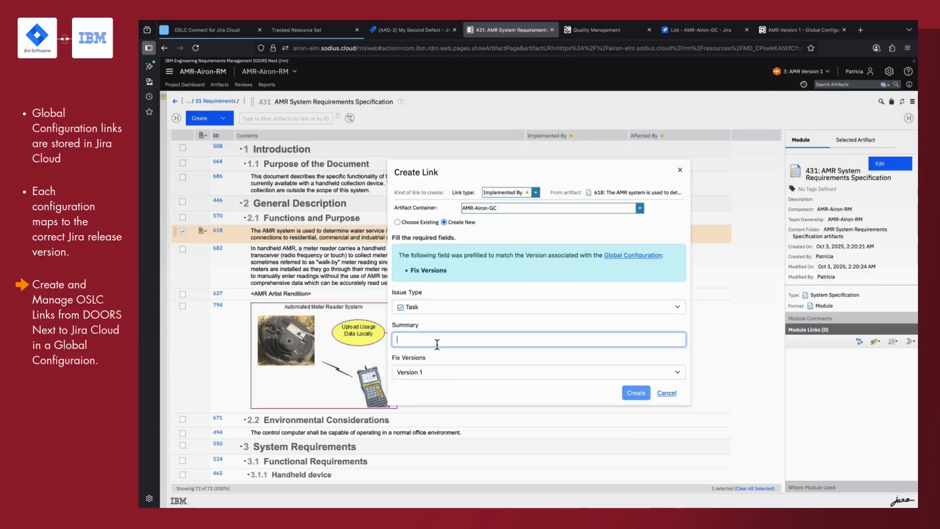
pyautogui.write('Cre')
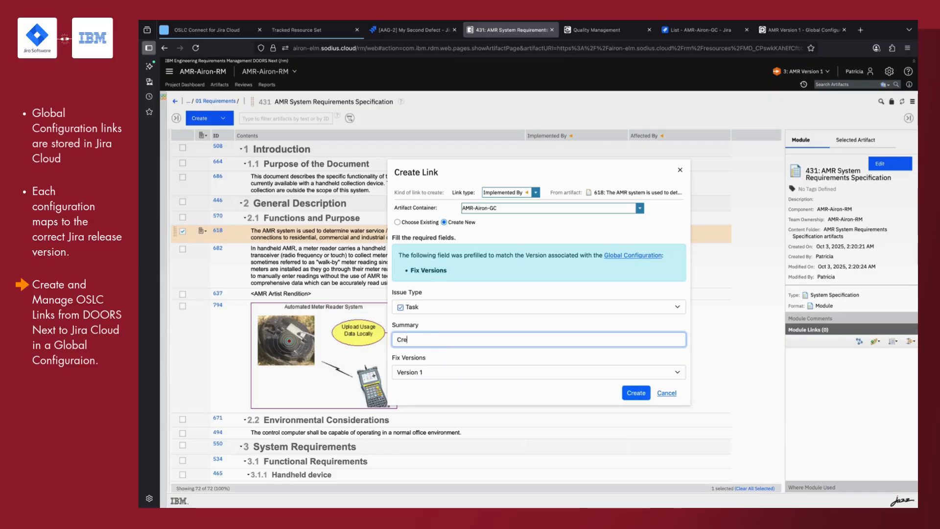
pyautogui.write('ate a new item')
pyautogui.click(642, 395)
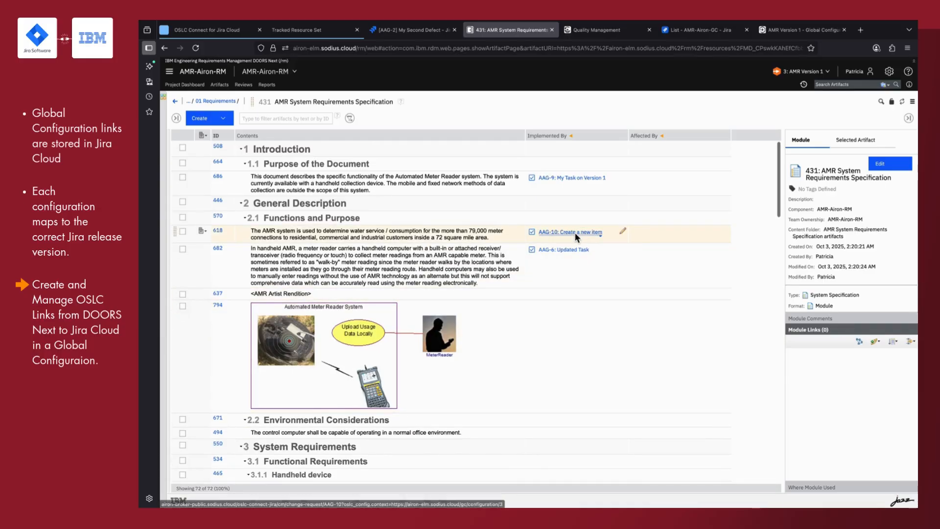
pyautogui.moveTo(575, 233)
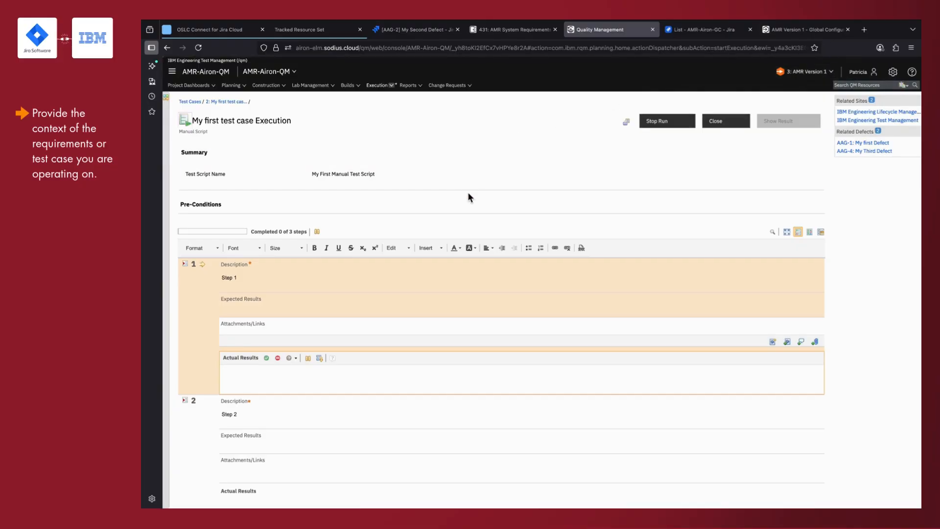
# - In Engineering Test Management, pass step 1 of the My first test case execution and start a new defect for step 2
pyautogui.click(266, 358)
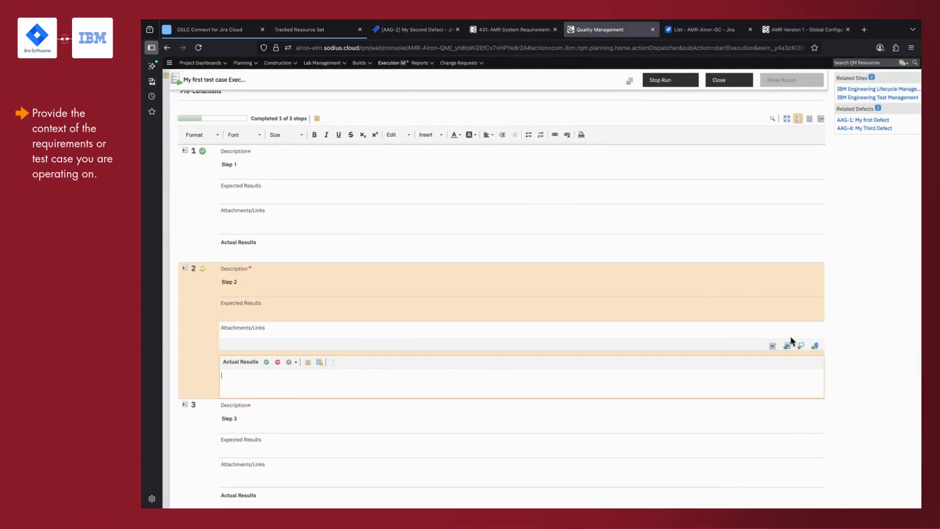
pyautogui.click(775, 345)
pyautogui.click(743, 356)
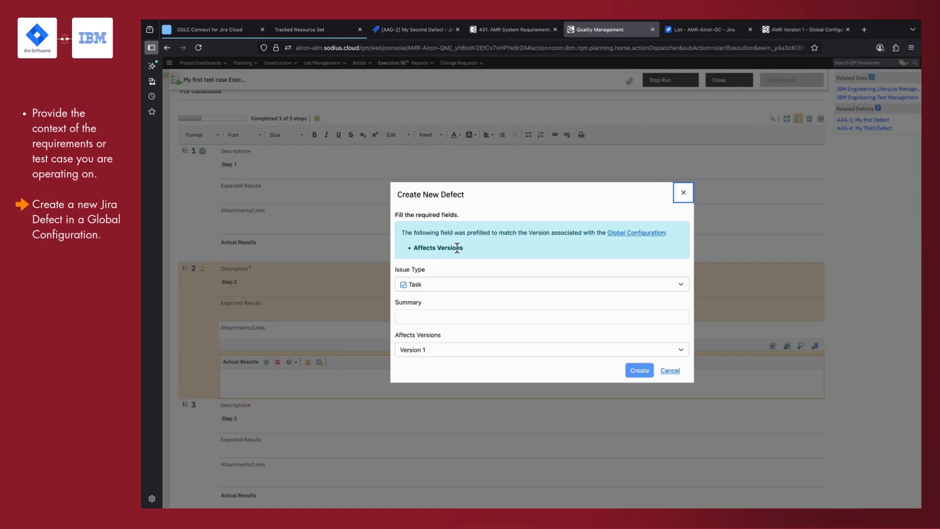
# - Create the defect as a Bug with the summary "My Defect" and affects version Version 1
pyautogui.click(463, 285)
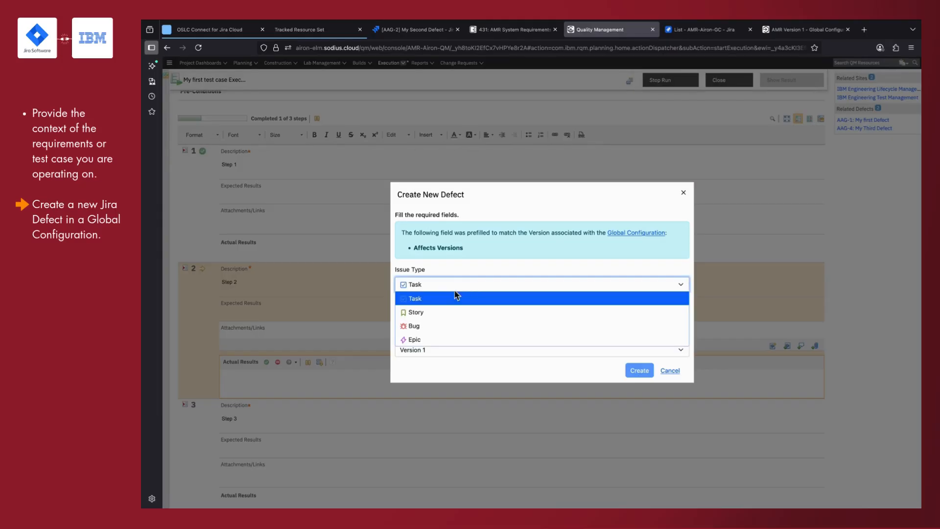
pyautogui.click(441, 328)
pyautogui.click(454, 317)
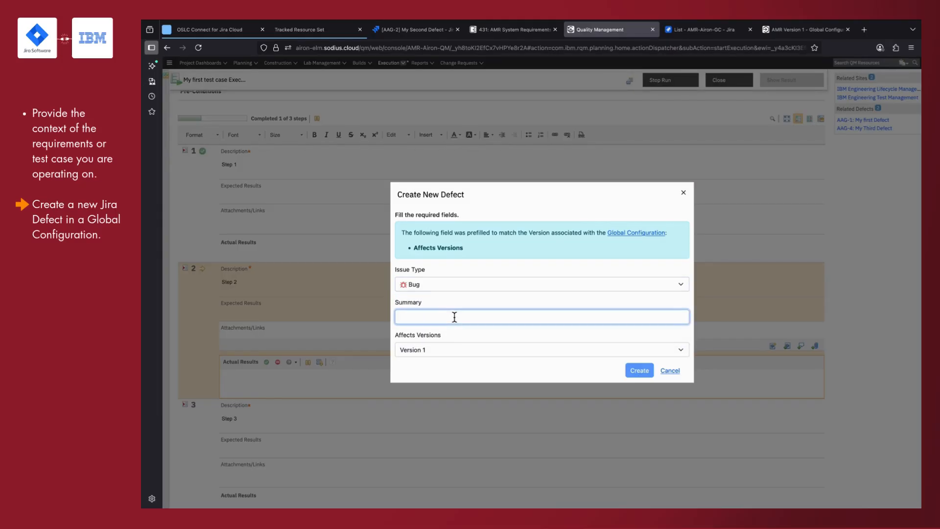
pyautogui.write('My Defect')
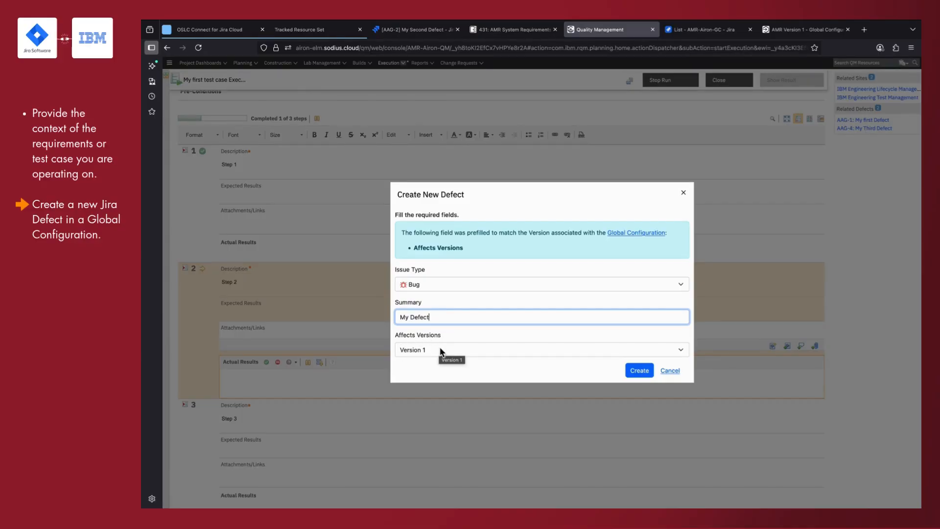
pyautogui.click(640, 370)
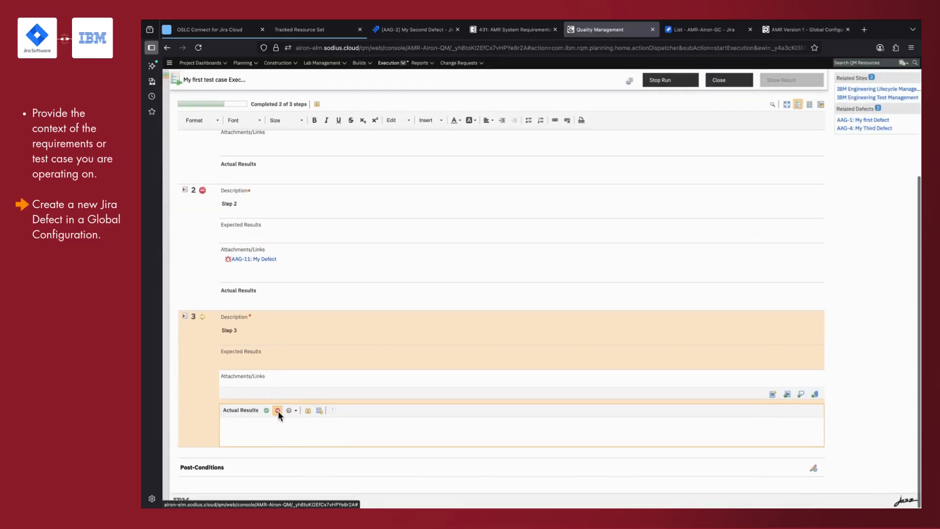
# - Fail step 3 of the test execution and show the execution result, previewing the defect attached to step 2
pyautogui.click(278, 410)
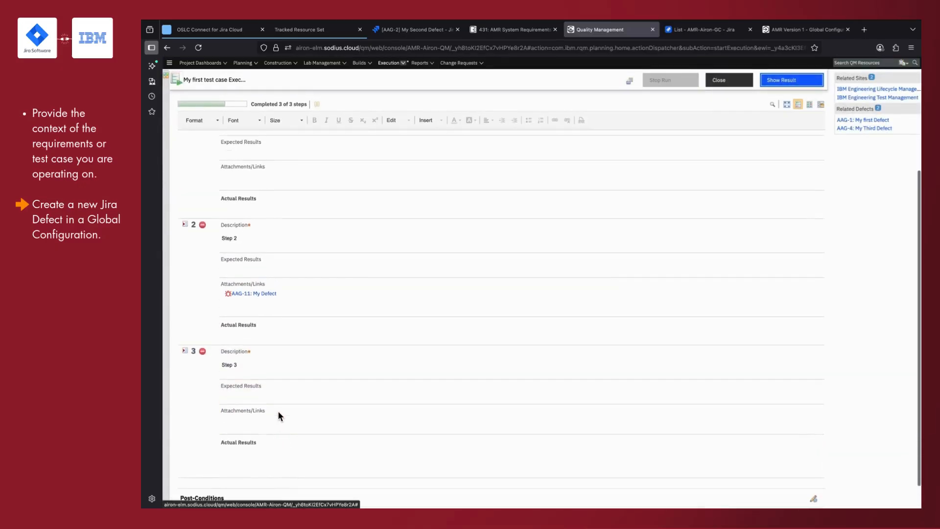
pyautogui.click(769, 84)
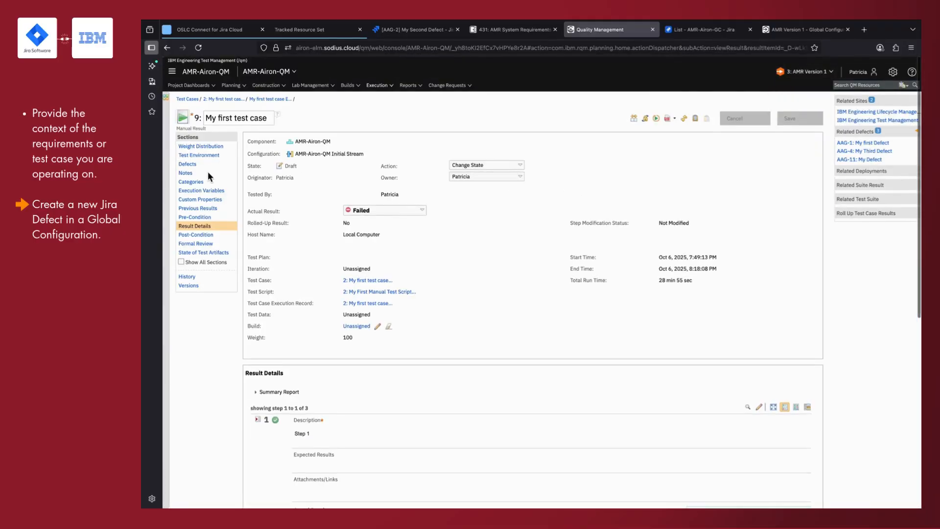
pyautogui.scroll(-5, 515, 430)
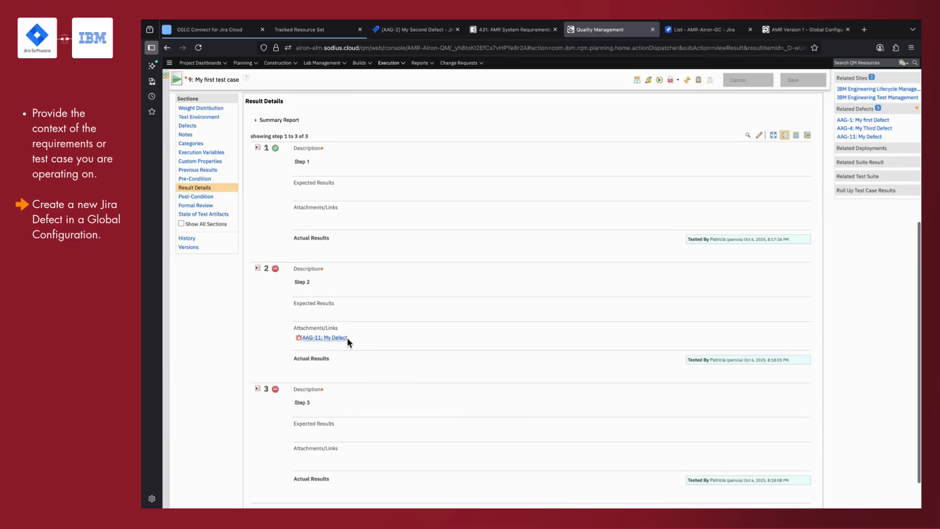
pyautogui.moveTo(336, 338)
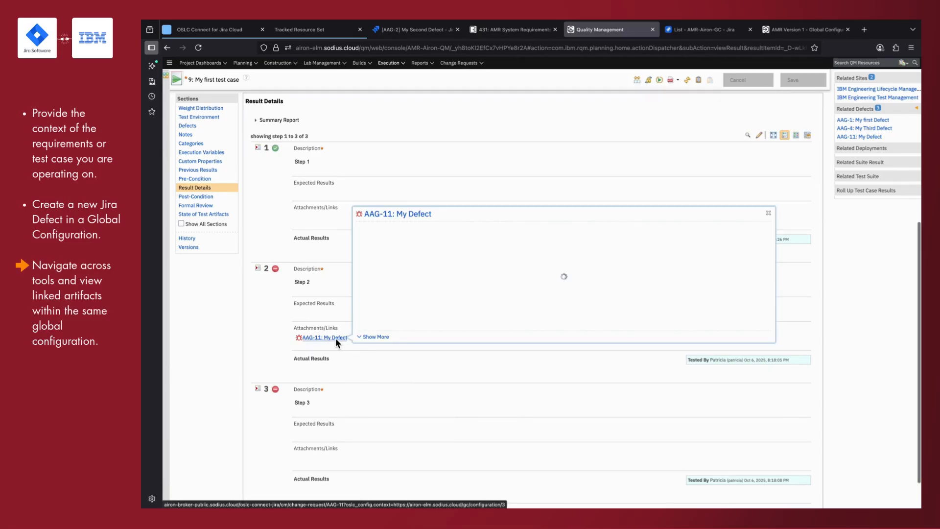
# - Open the My Defect issue in Jira, follow it to its related test case, and show that test case's requirement links
pyautogui.click(403, 213)
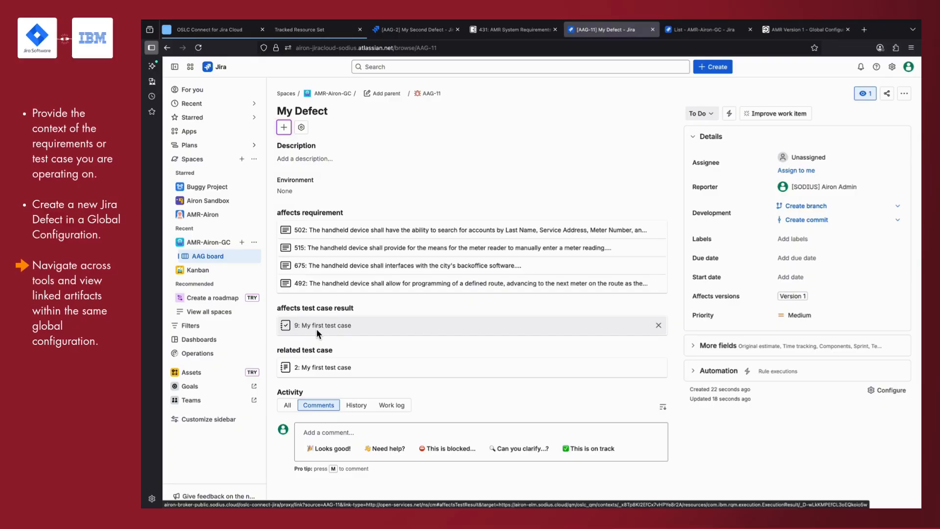
pyautogui.click(310, 368)
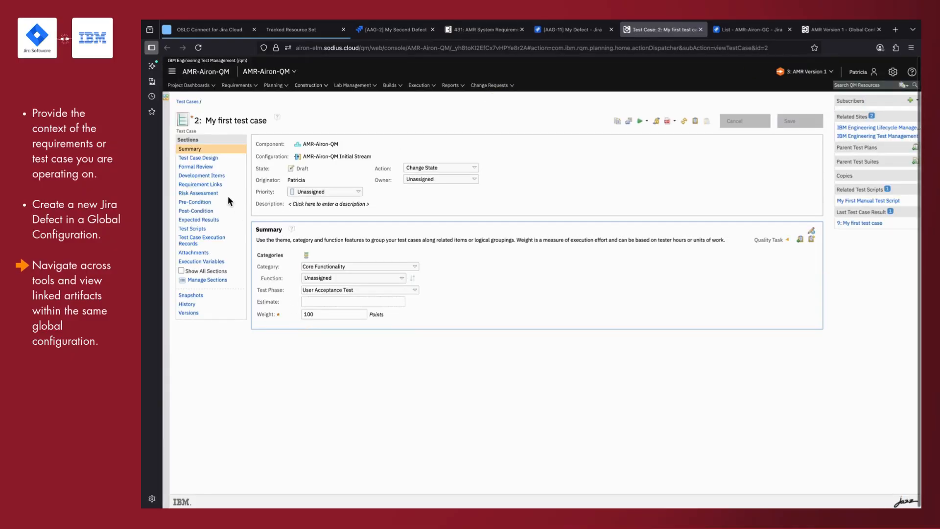
pyautogui.click(205, 184)
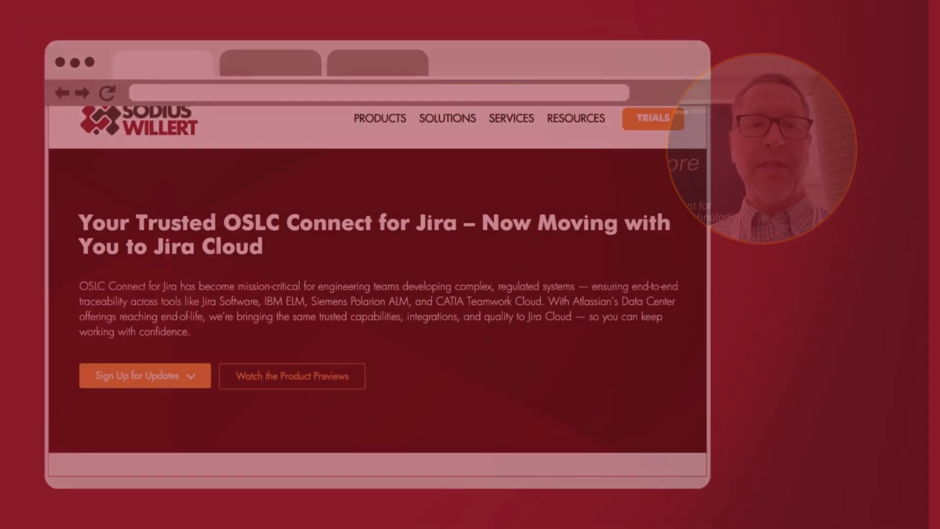